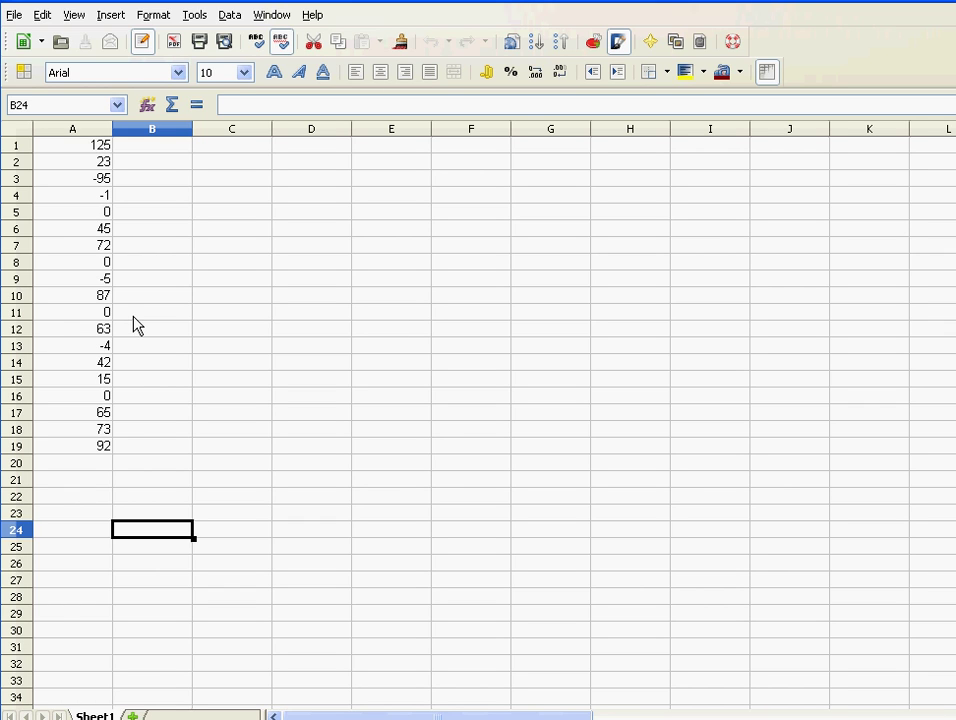
# Try the format code 0.00;-0;"-" on cell A5, then cancel without applying it.
pyautogui.click(90, 212)
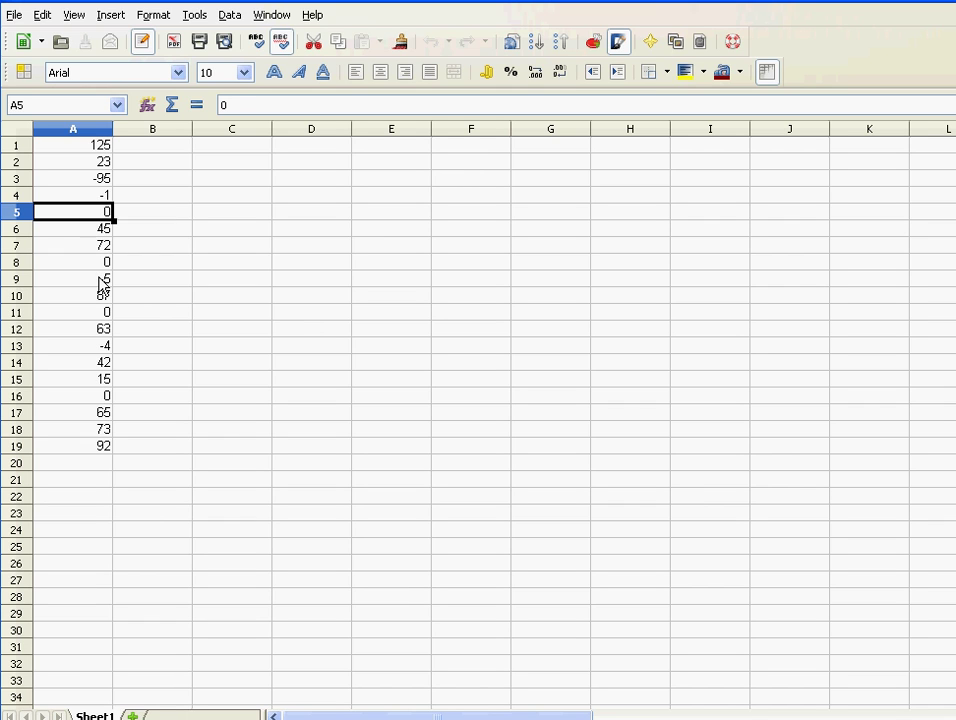
pyautogui.click(153, 15)
pyautogui.click(178, 62)
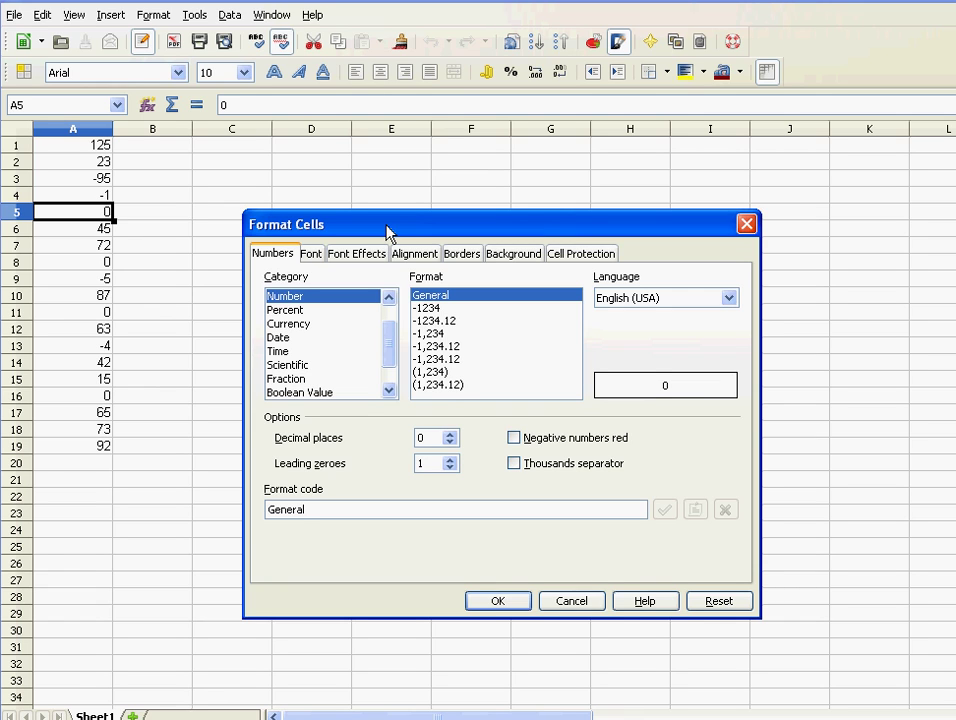
pyautogui.moveTo(393, 346); pyautogui.dragTo(393, 376)
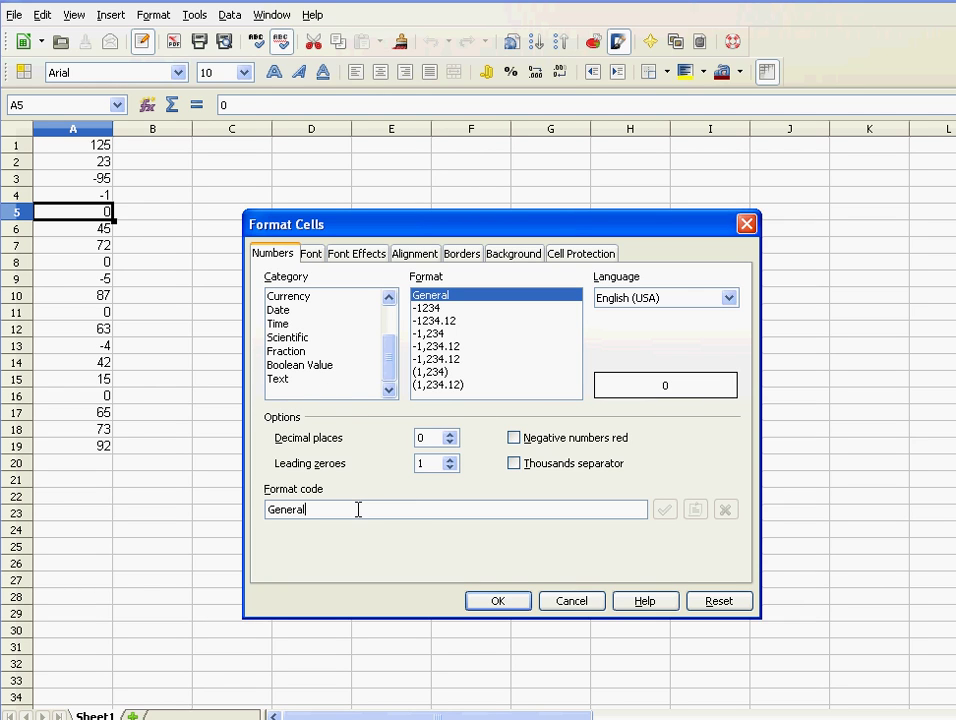
pyautogui.moveTo(358, 508); pyautogui.dragTo(259, 510)
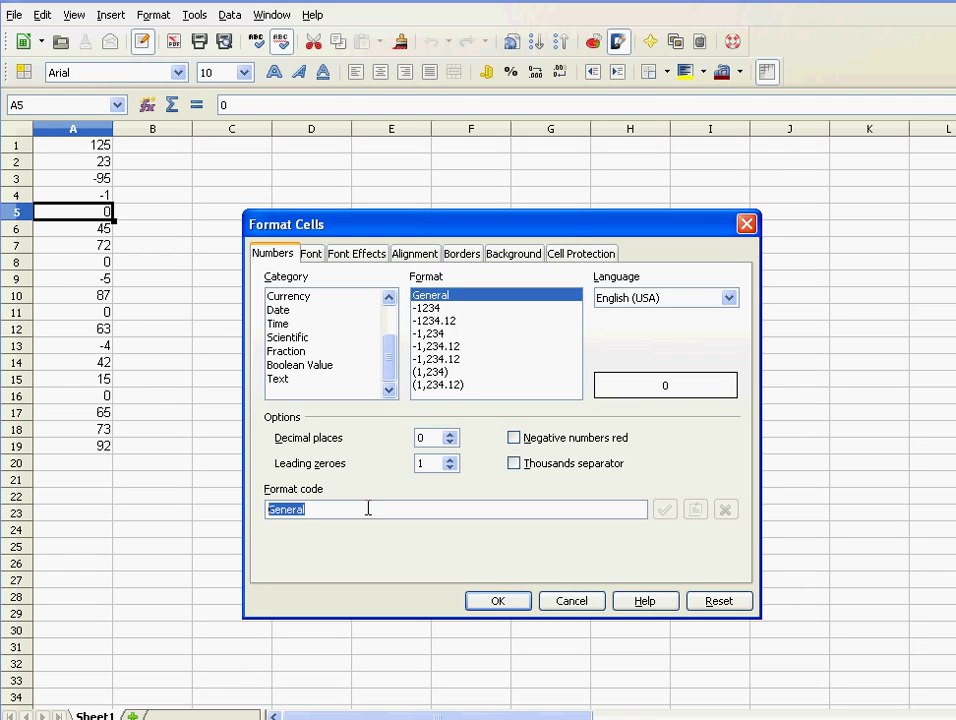
pyautogui.write('0.00')
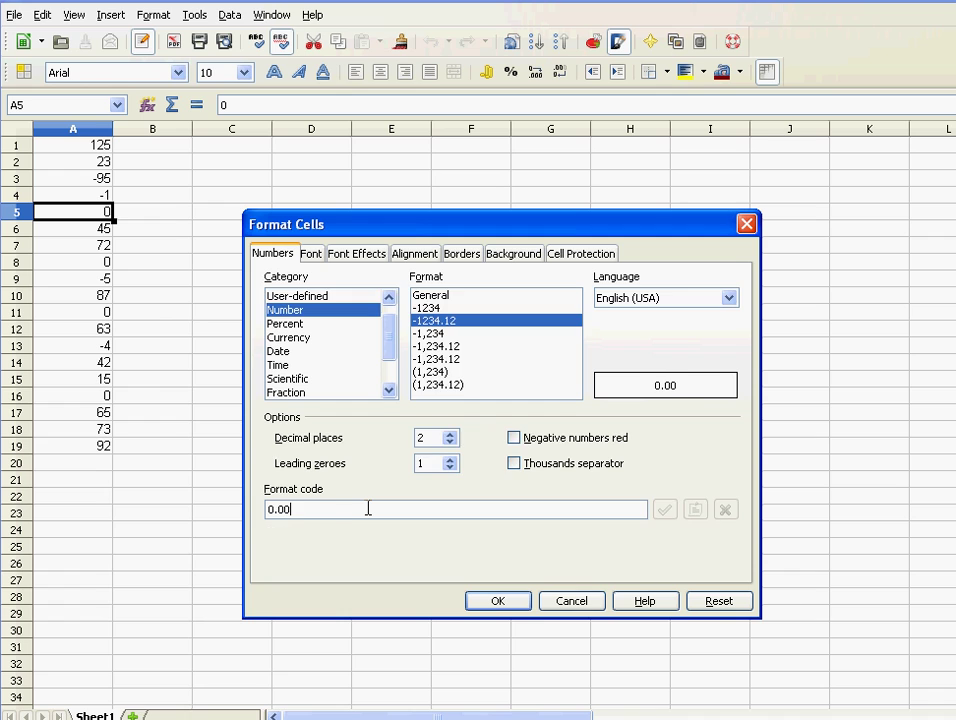
pyautogui.write(';')
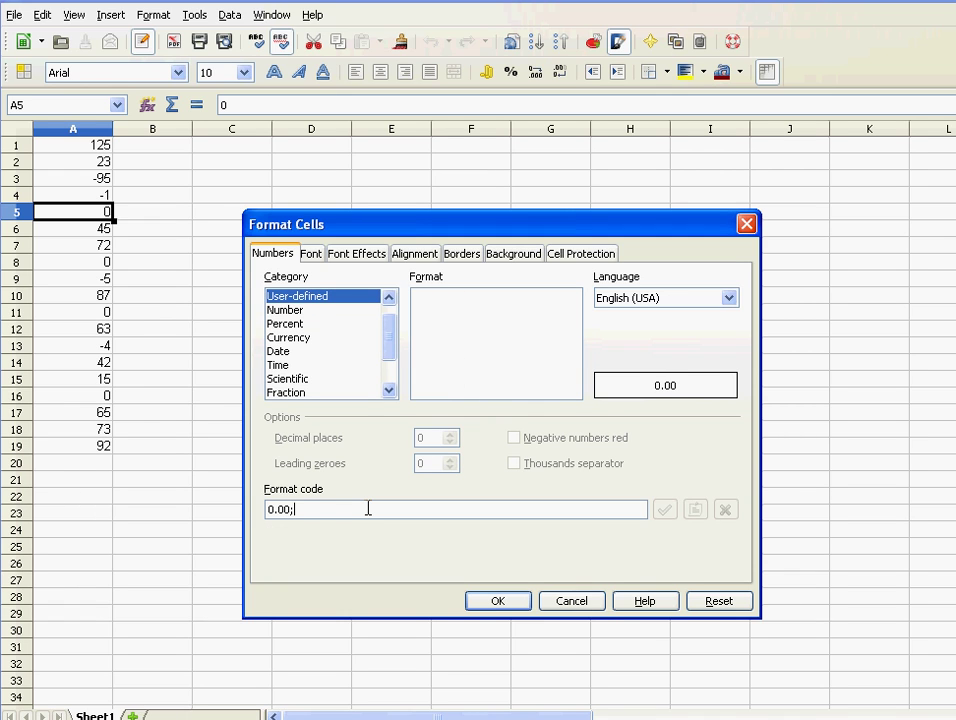
pyautogui.write('-0')
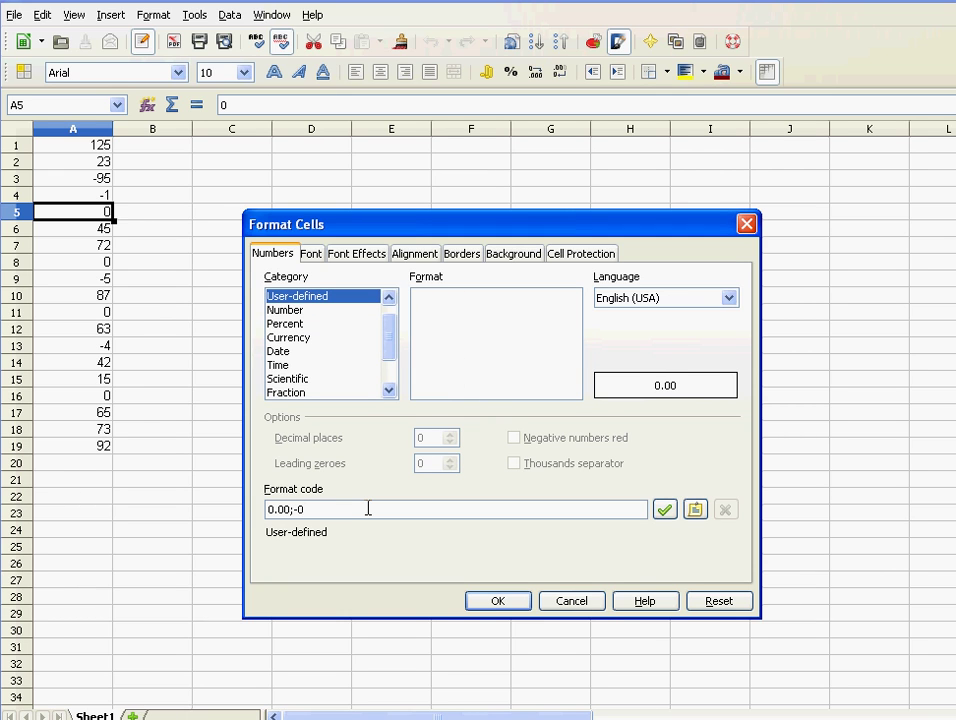
pyautogui.write(';"-"')
pyautogui.moveTo(290, 510); pyautogui.dragTo(265, 510)
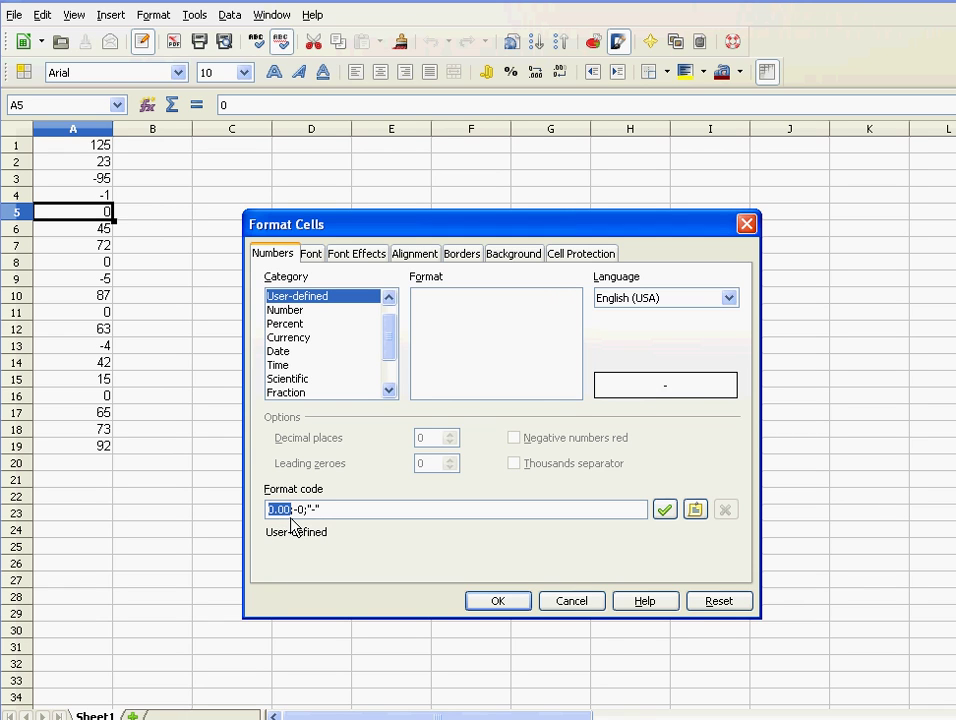
pyautogui.click(580, 605)
# With all of column A selected, replace General with the format code 0.00;-0;"".
pyautogui.click(75, 129)
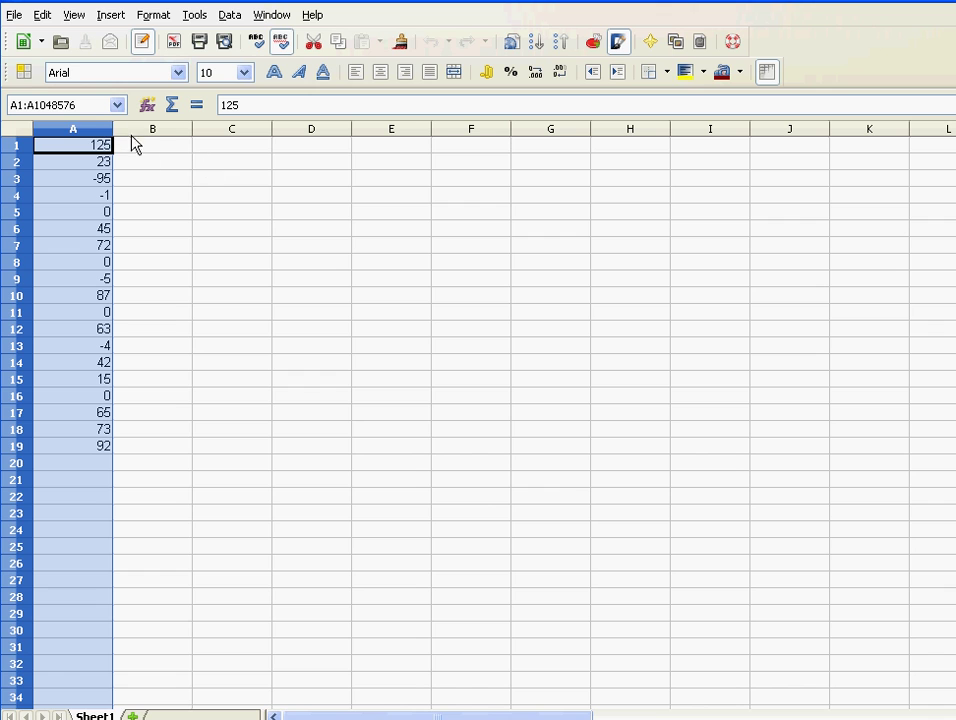
pyautogui.click(150, 16)
pyautogui.click(160, 64)
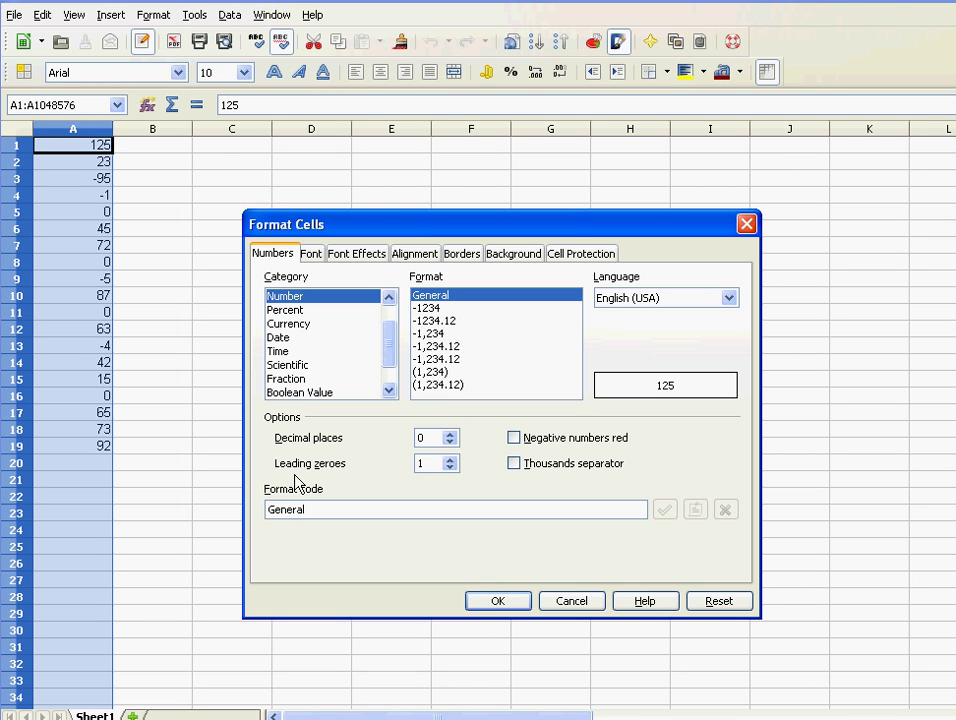
pyautogui.moveTo(336, 508); pyautogui.dragTo(250, 506)
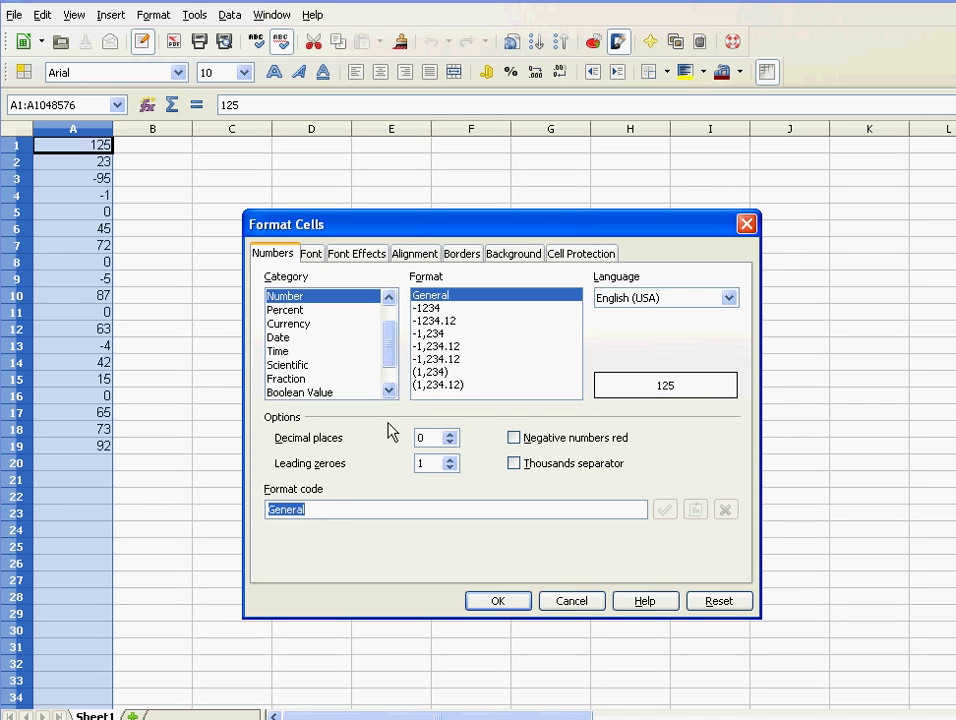
pyautogui.moveTo(390, 348); pyautogui.dragTo(391, 368)
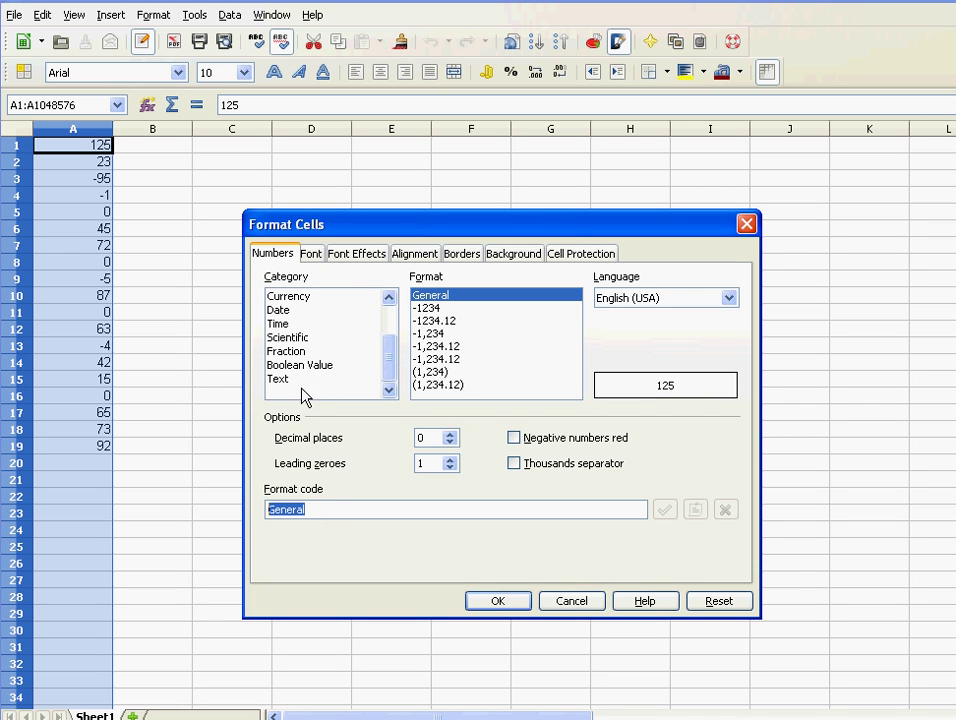
pyautogui.scroll(1, 390, 360)
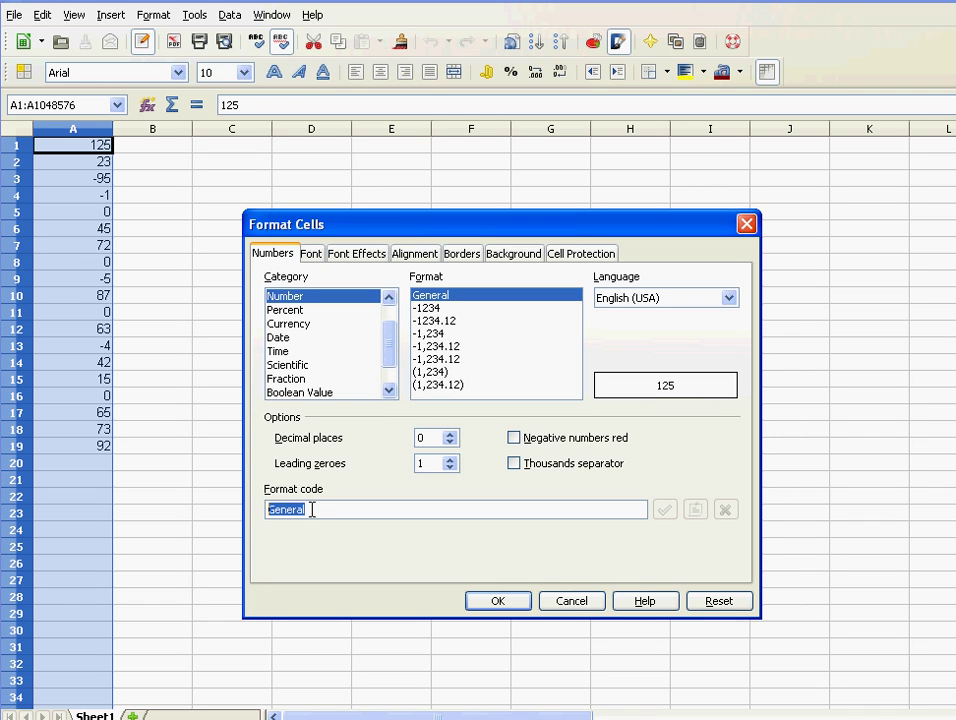
pyautogui.write('0.00')
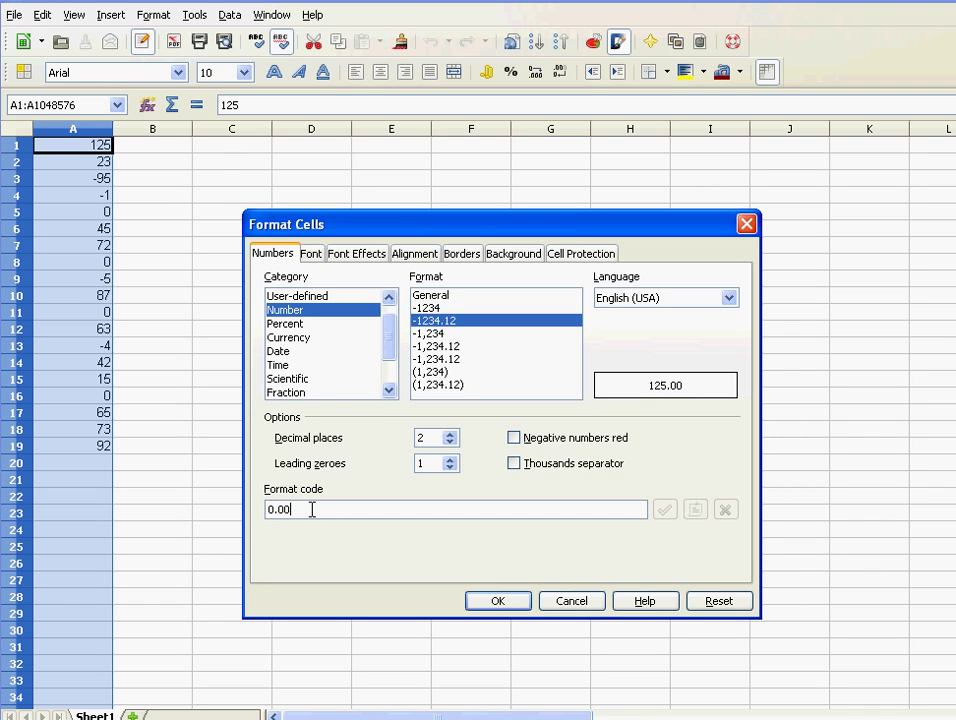
pyautogui.write(';-0;""')
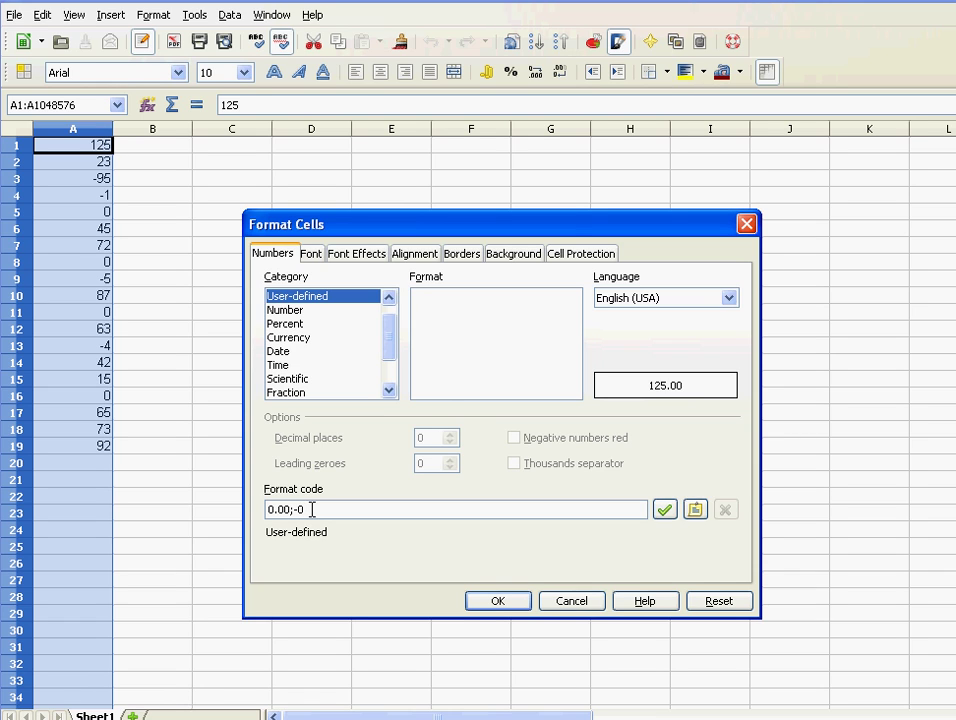
# Put a dash inside the empty quotes, giving 0.00;-0;"-", and apply it to column A.
pyautogui.click(311, 509)
pyautogui.write('-')
pyautogui.moveTo(290, 511); pyautogui.dragTo(266, 510)
pyautogui.click(291, 510)
pyautogui.moveTo(320, 509); pyautogui.dragTo(311, 509)
pyautogui.click(508, 602)
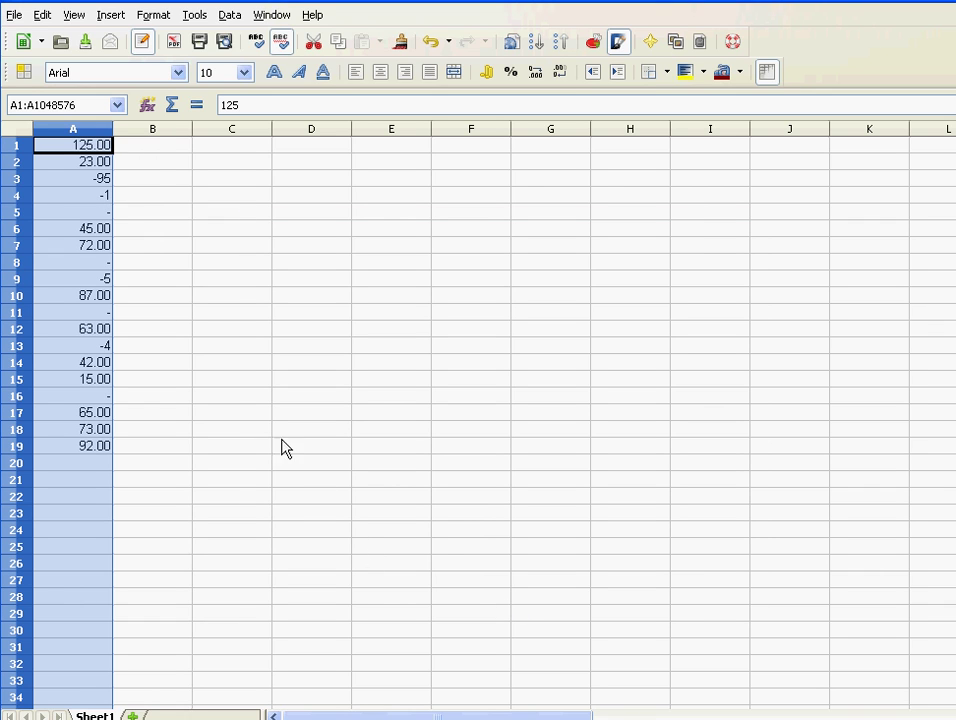
pyautogui.click(114, 195)
pyautogui.click(100, 151)
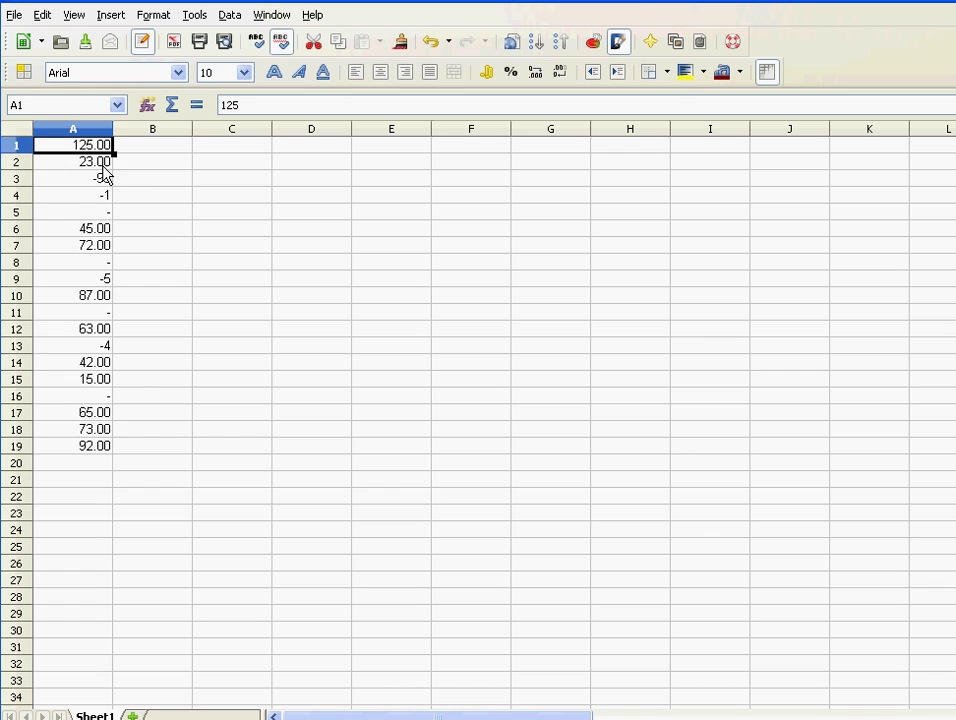
pyautogui.press('Down')
pyautogui.click(105, 178)
pyautogui.click(107, 194)
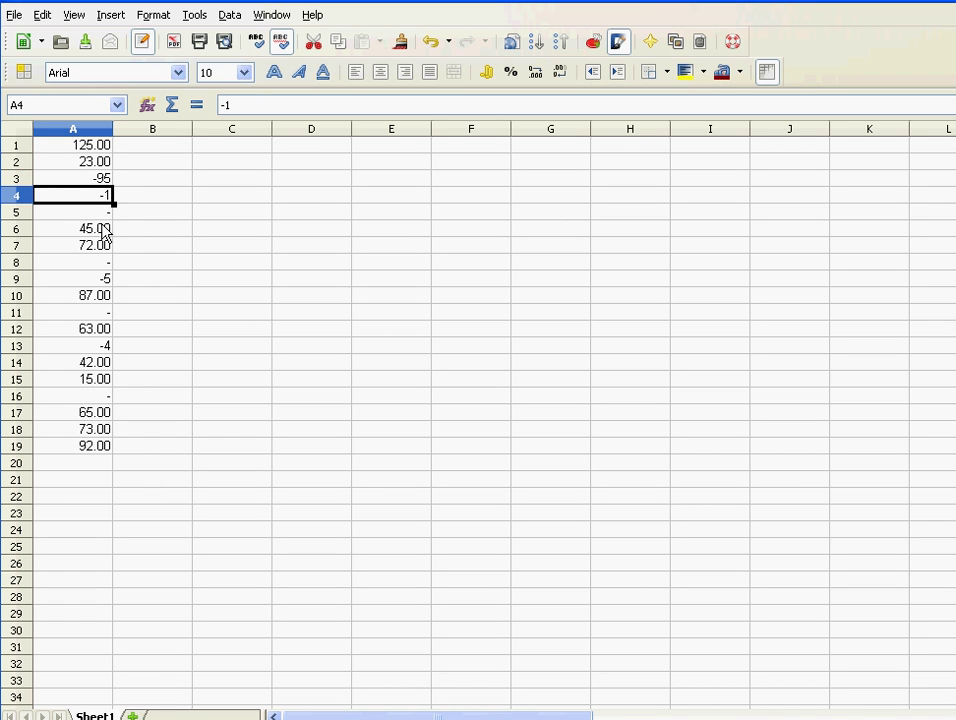
pyautogui.click(95, 214)
pyautogui.click(100, 264)
pyautogui.click(86, 313)
pyautogui.click(88, 398)
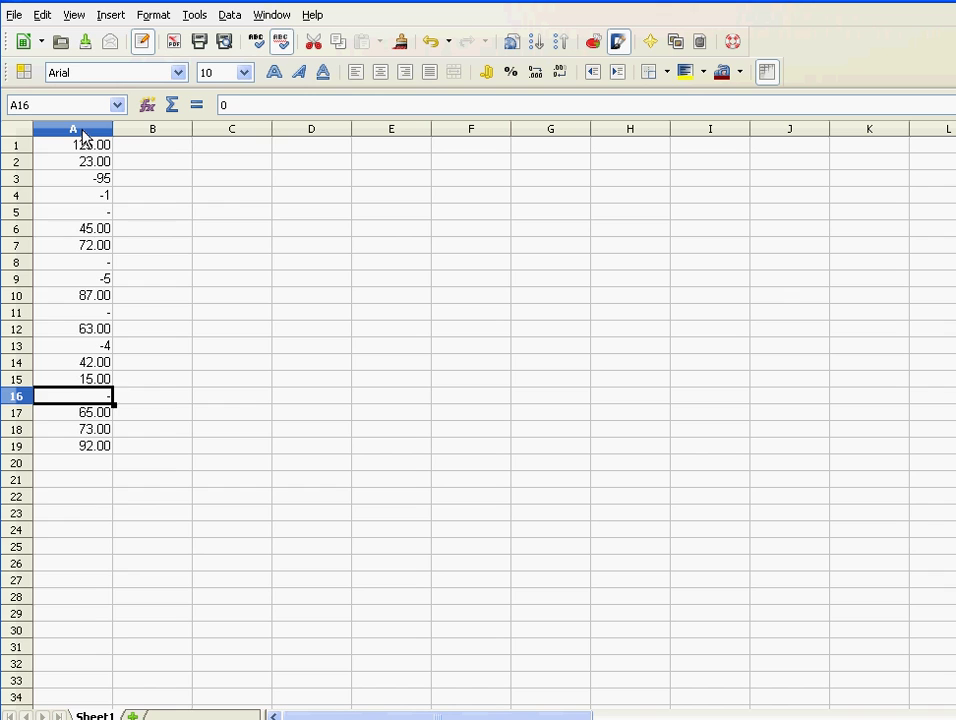
# Replace the "-" zero section with "", applying 0.00;-0;"" to column A.
pyautogui.click(83, 132)
pyautogui.click(153, 15)
pyautogui.click(178, 64)
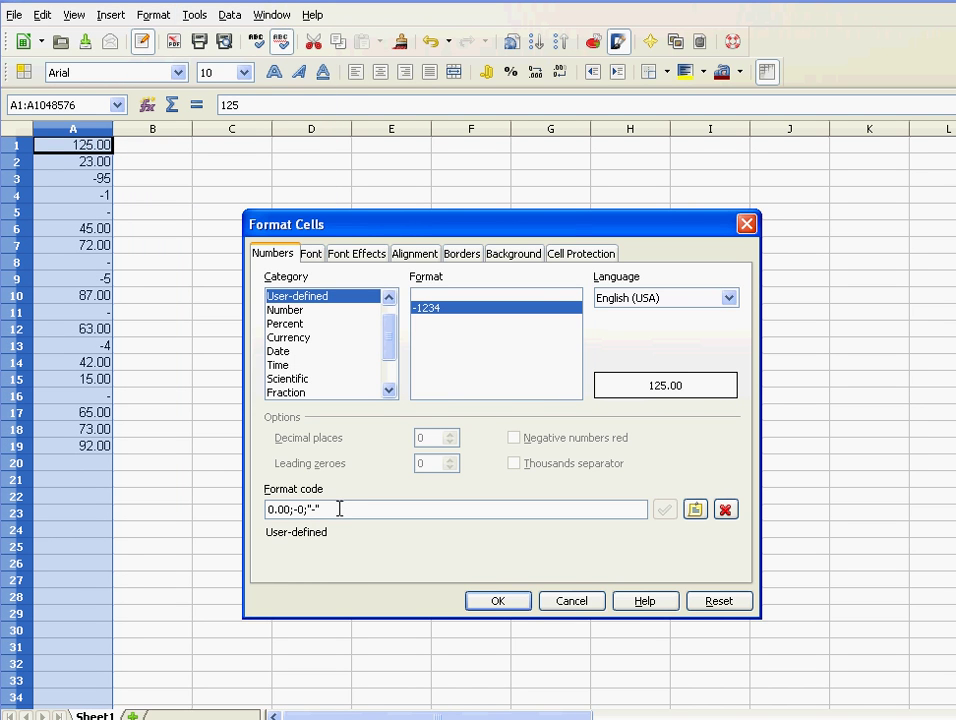
pyautogui.moveTo(320, 508); pyautogui.dragTo(312, 509)
pyautogui.write('""')
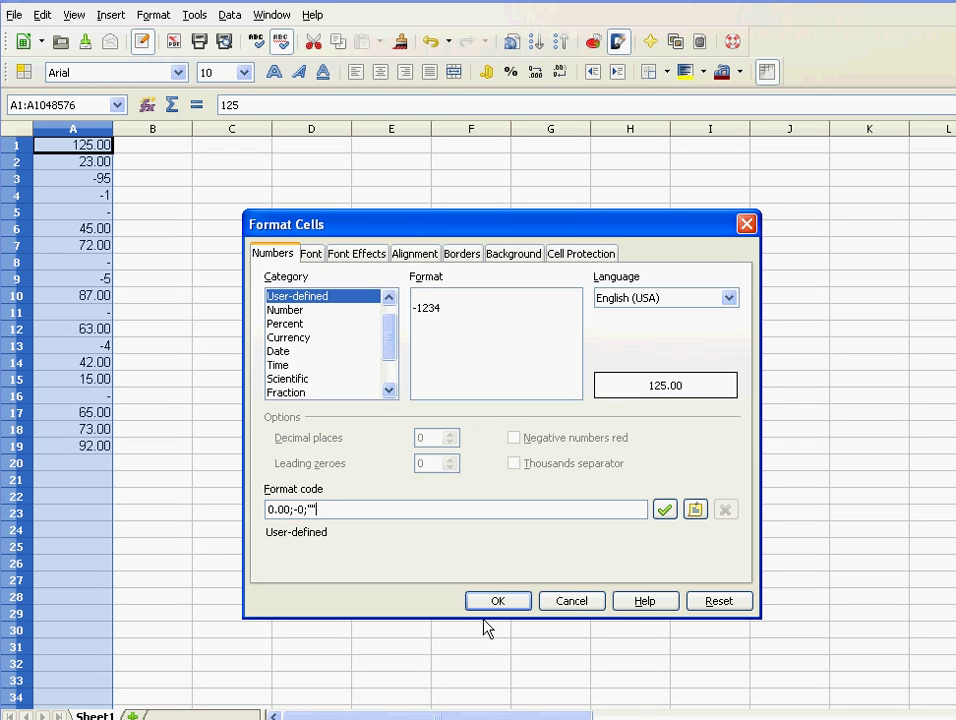
pyautogui.click(490, 601)
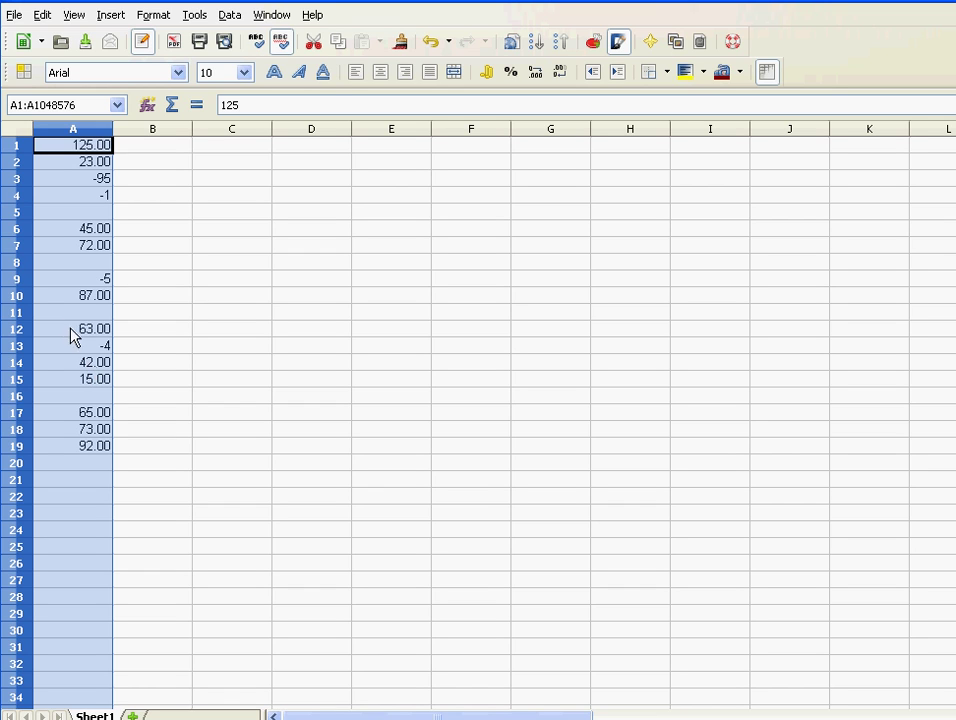
# Replace the -0 negative section with "", applying 0.00;"";"" to column A.
pyautogui.click(154, 15)
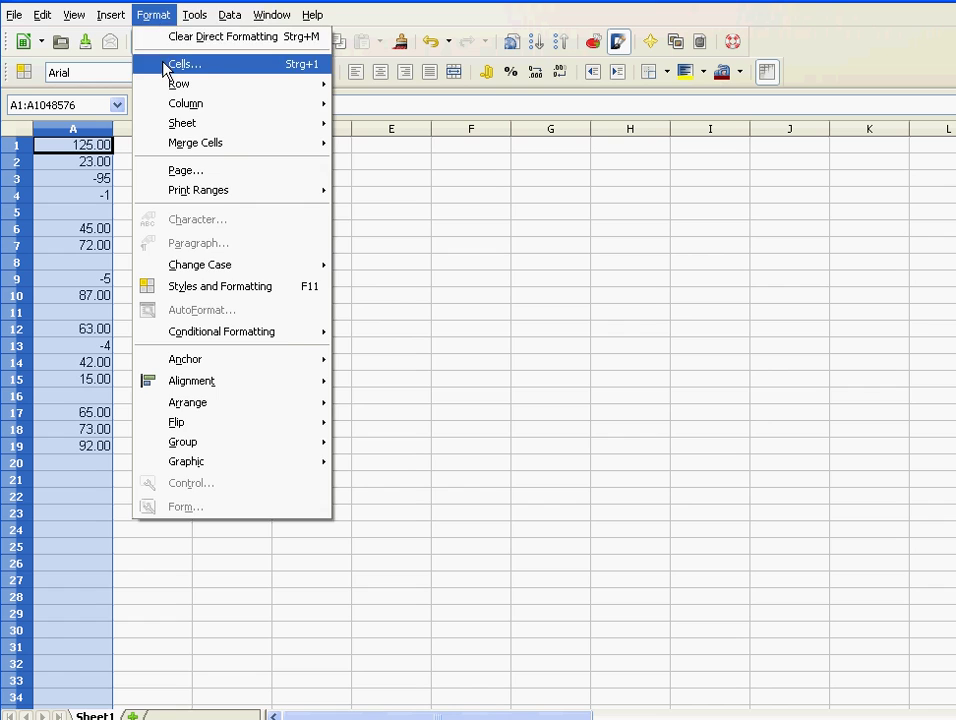
pyautogui.click(166, 64)
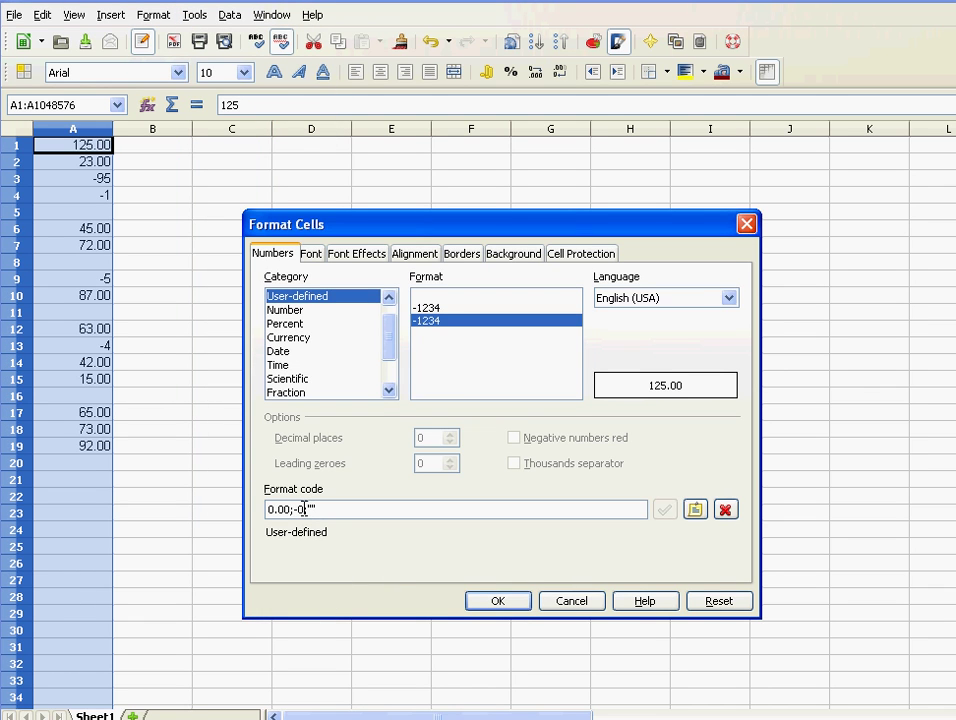
pyautogui.moveTo(305, 509); pyautogui.dragTo(291, 509)
pyautogui.click(300, 509)
pyautogui.press('BackSpace')
pyautogui.press('BackSpace')
pyautogui.write('""')
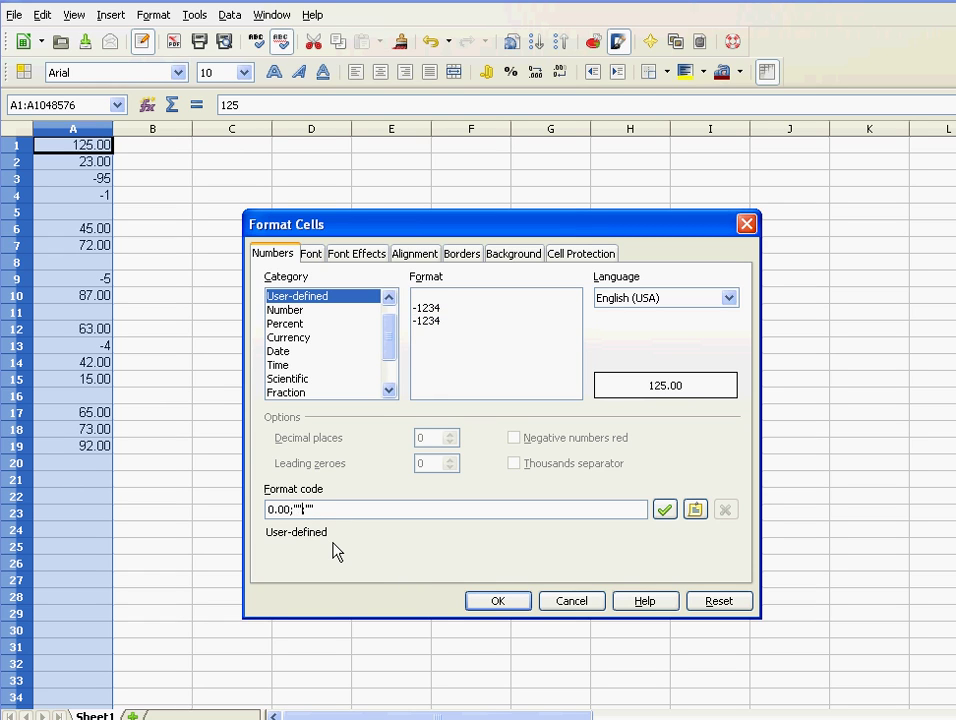
pyautogui.click(290, 509)
pyautogui.click(302, 510)
pyautogui.write(';')
pyautogui.click(490, 601)
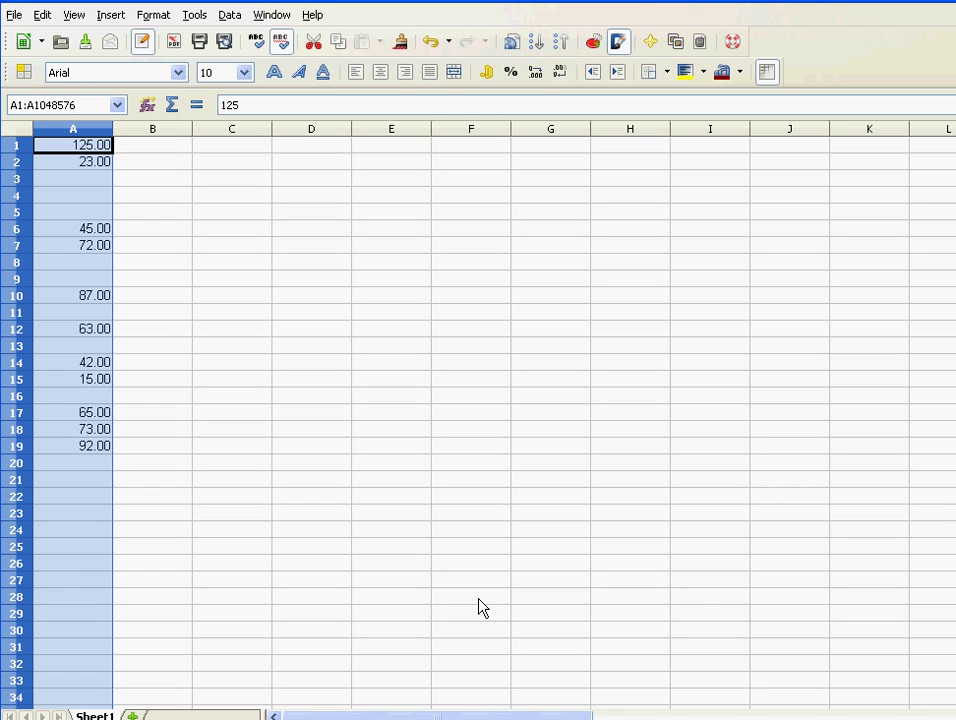
# Select an empty cell and view its cell format, closing without changes.
pyautogui.click(239, 431)
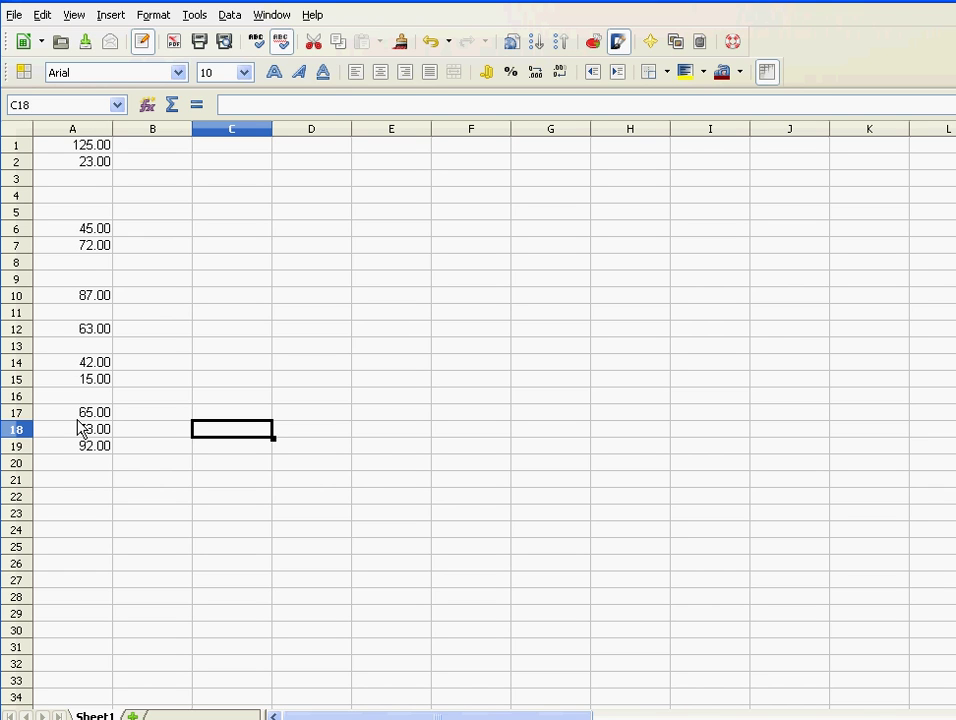
pyautogui.click(152, 16)
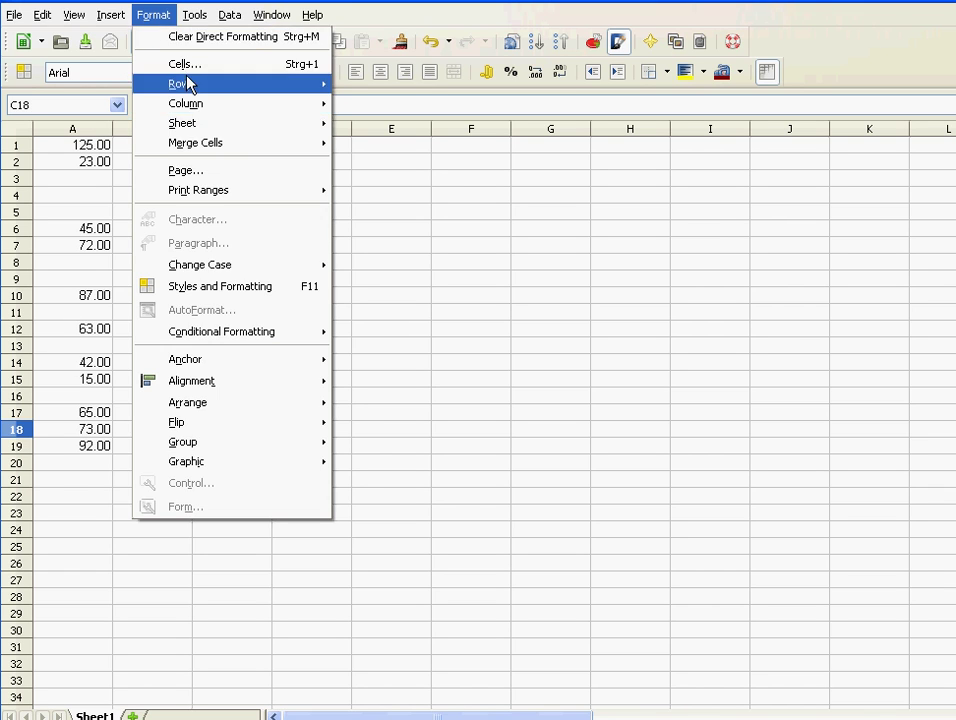
pyautogui.click(185, 64)
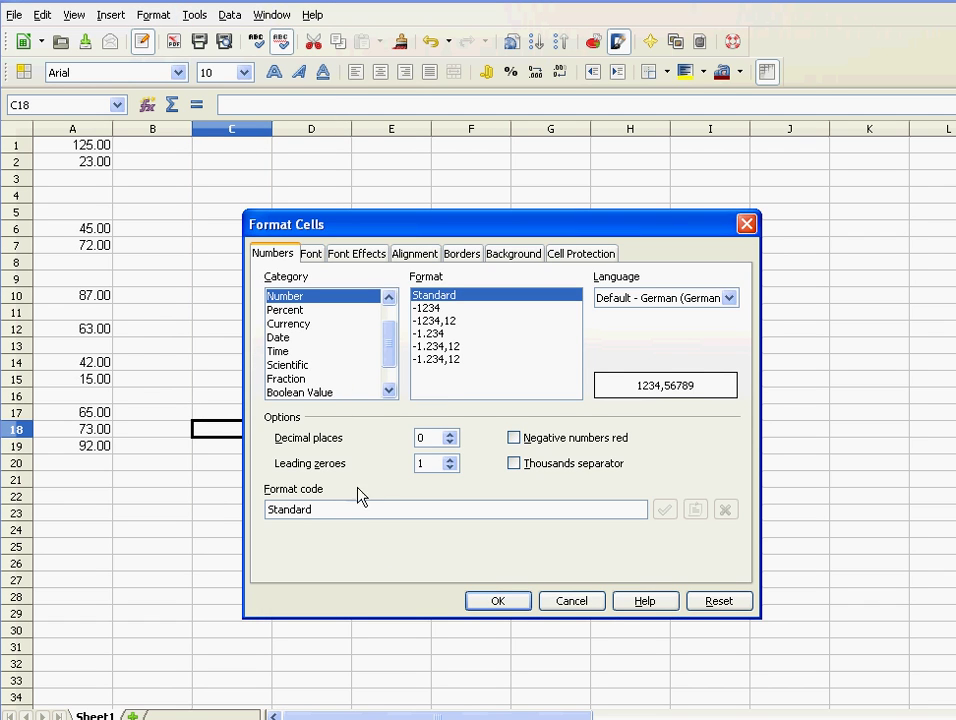
pyautogui.click(572, 601)
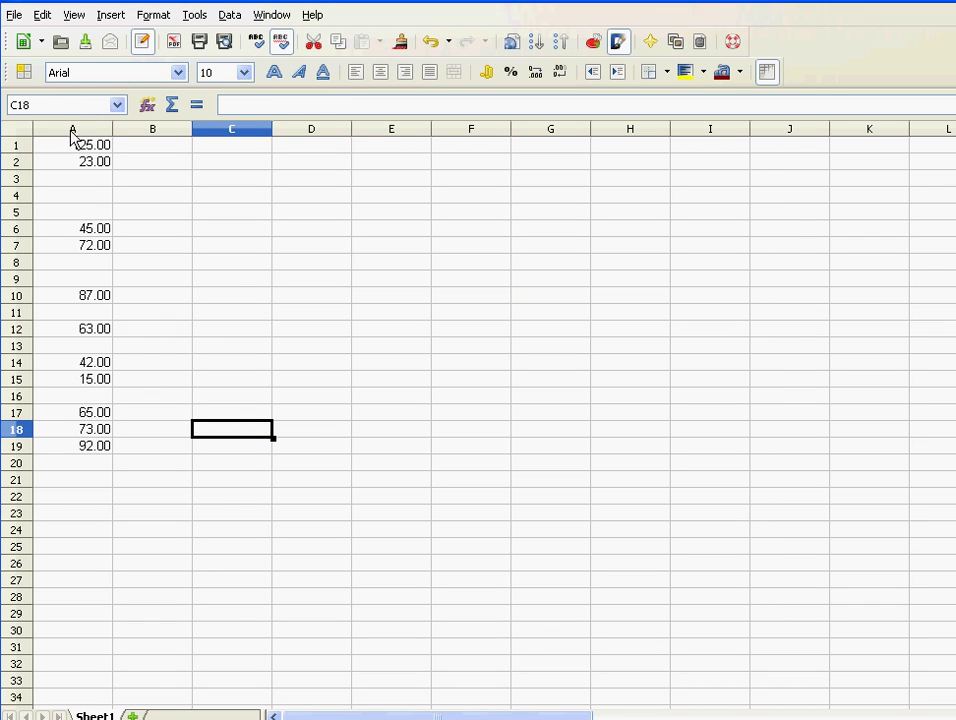
# Select column A and change its format code to 0.00;; so zeros show 0.00.
pyautogui.click(72, 129)
pyautogui.click(152, 16)
pyautogui.click(185, 63)
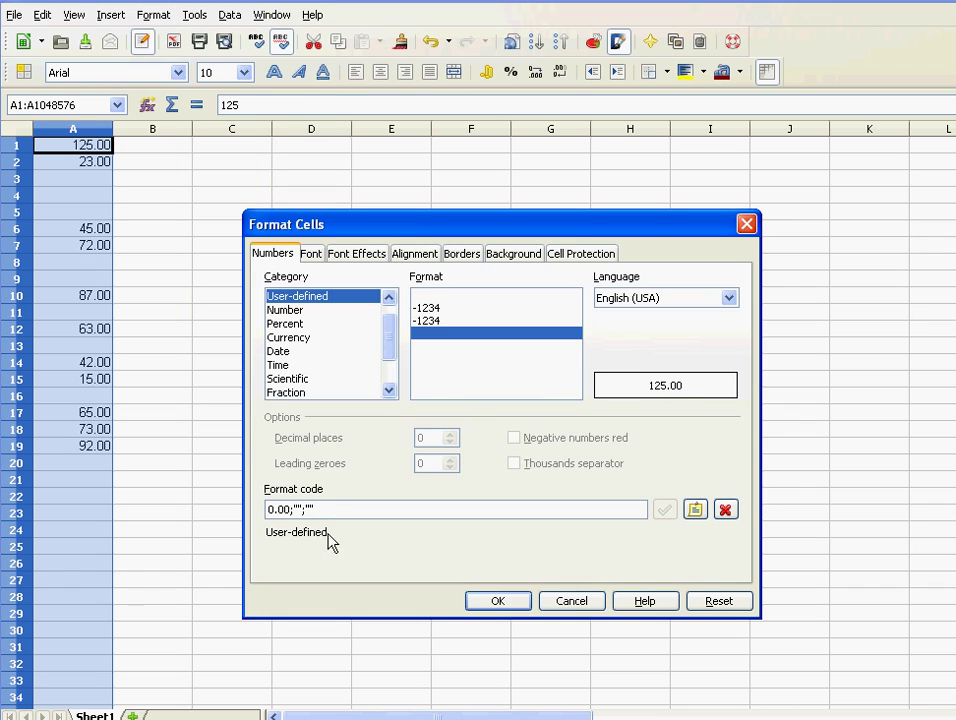
pyautogui.moveTo(384, 509); pyautogui.dragTo(268, 509)
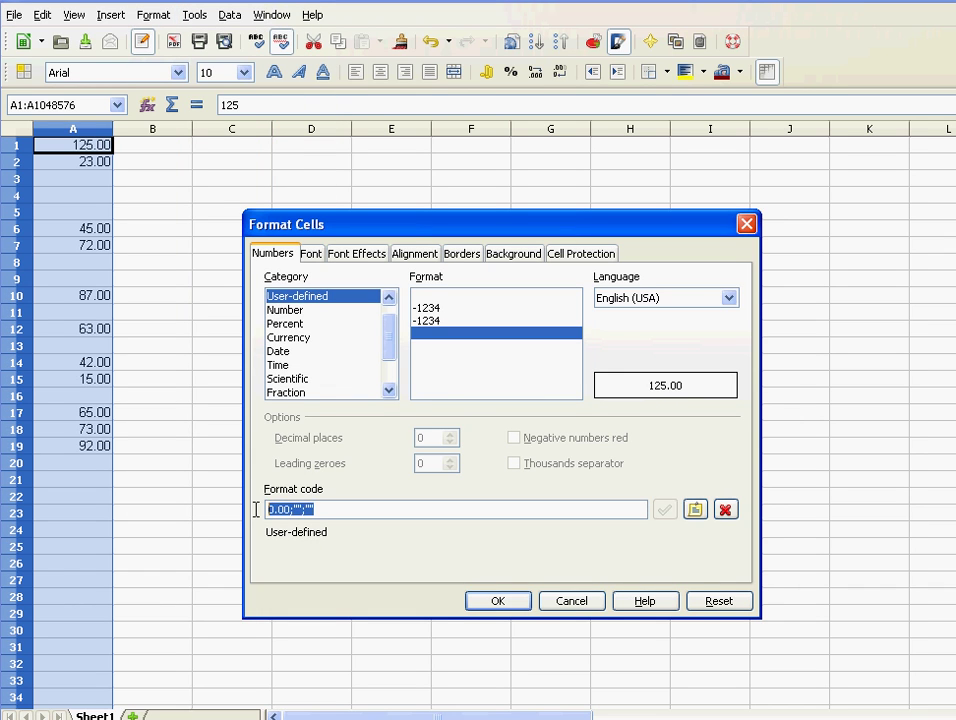
pyautogui.click(335, 509)
pyautogui.press('BackSpace')
pyautogui.press('BackSpace')
pyautogui.press('BackSpace')
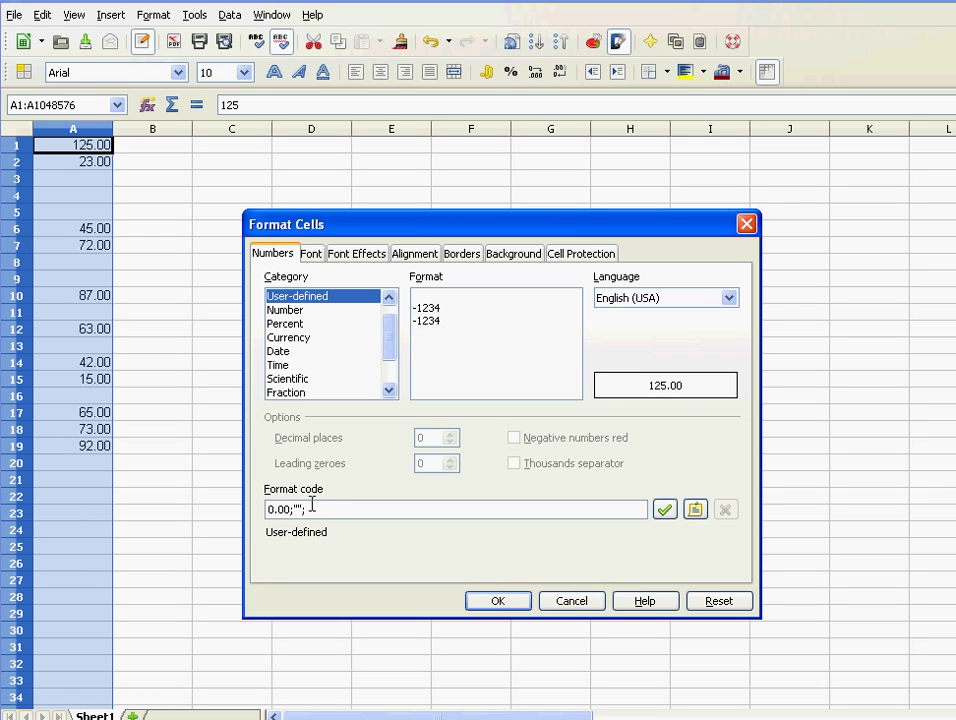
pyautogui.write(';')
pyautogui.press('BackSpace')
pyautogui.press('BackSpace')
pyautogui.press('BackSpace')
pyautogui.write(';')
pyautogui.click(497, 600)
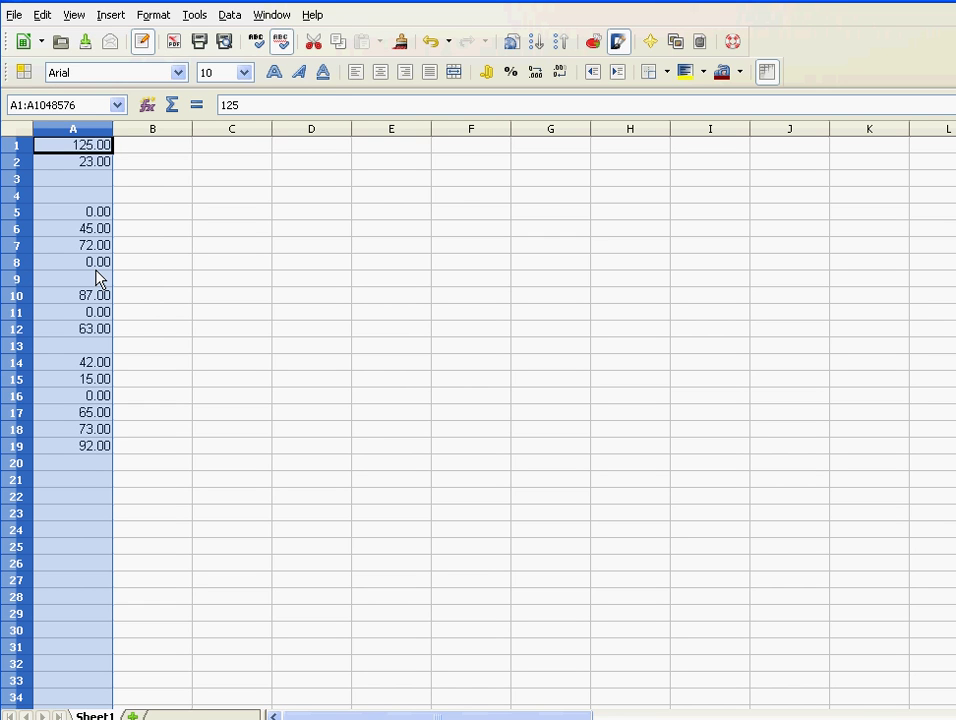
# Restore column A's format code to 0.00;"";"", then select cell D25.
pyautogui.click(153, 15)
pyautogui.click(202, 70)
pyautogui.click(292, 510)
pyautogui.write(';;')
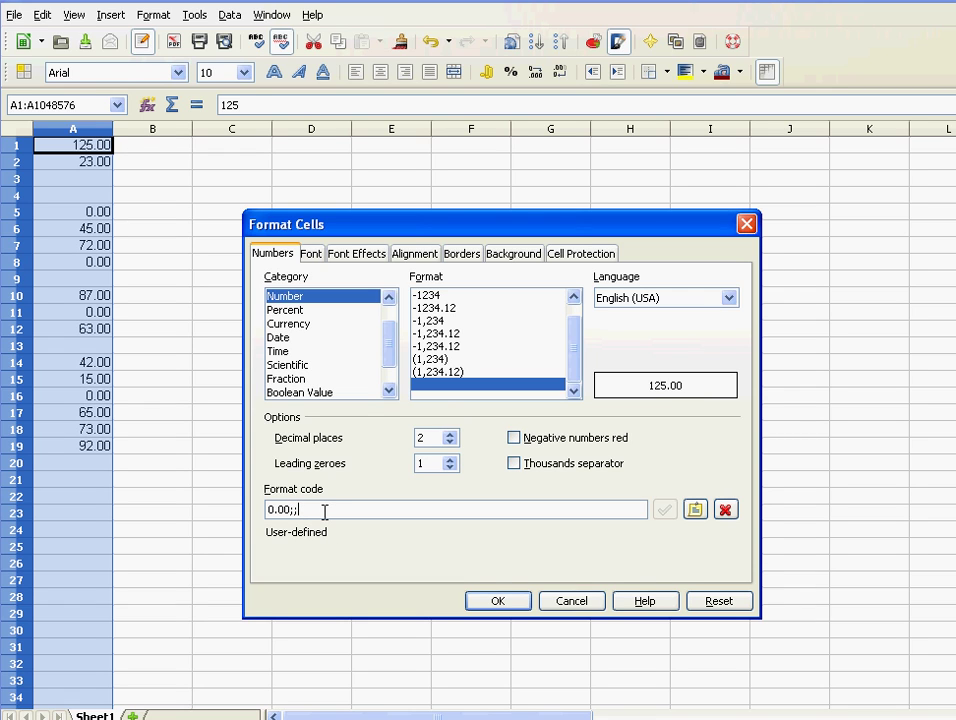
pyautogui.press('BackSpace')
pyautogui.write('""')
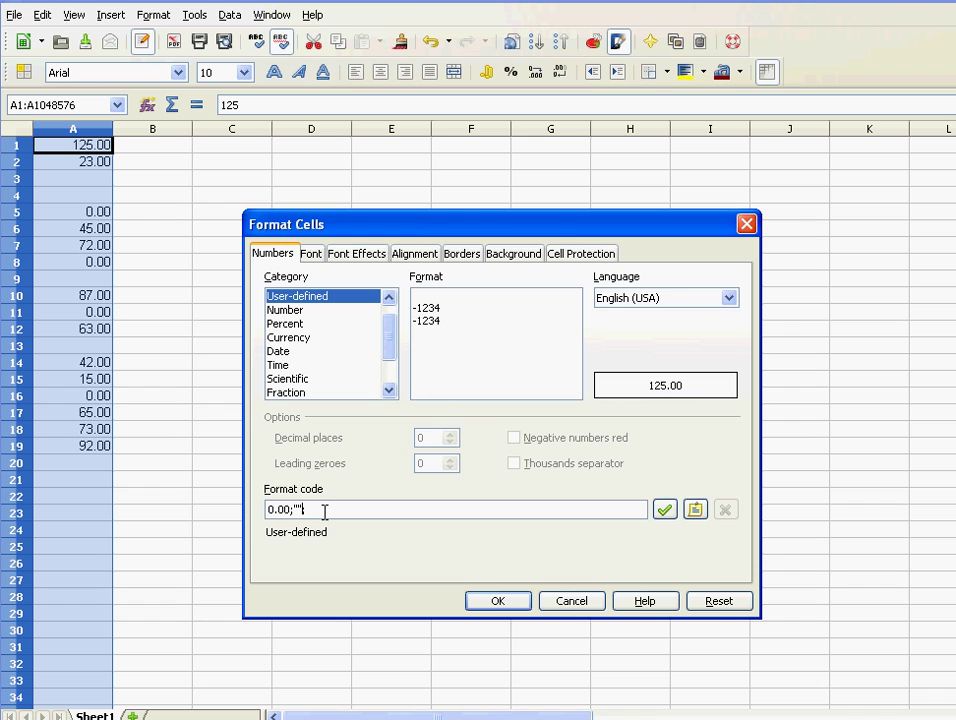
pyautogui.write(';""')
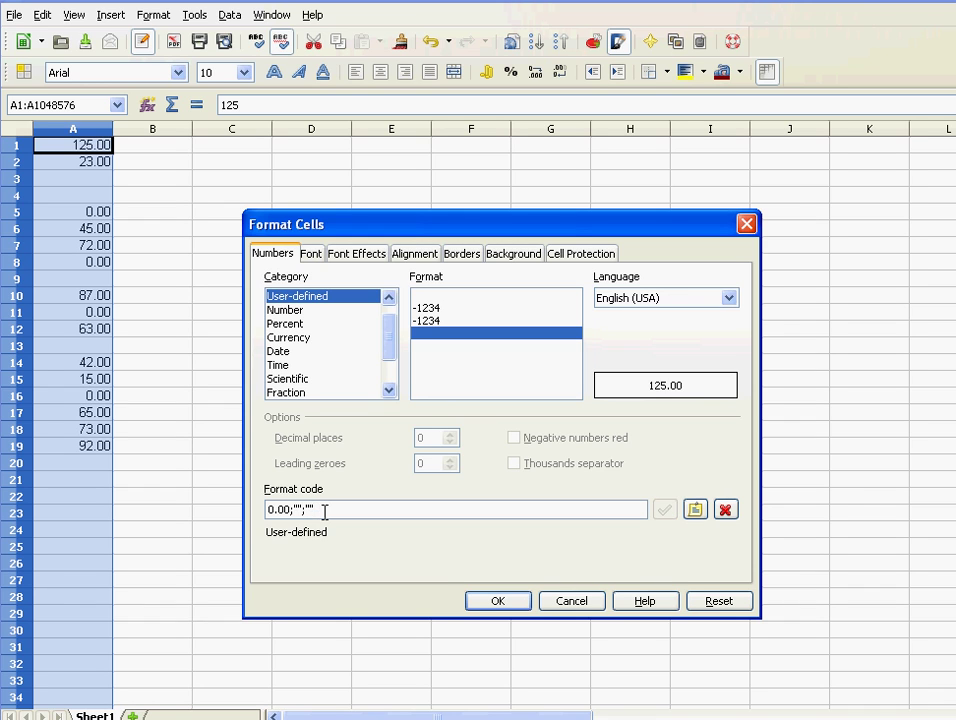
pyautogui.click(497, 601)
pyautogui.click(346, 548)
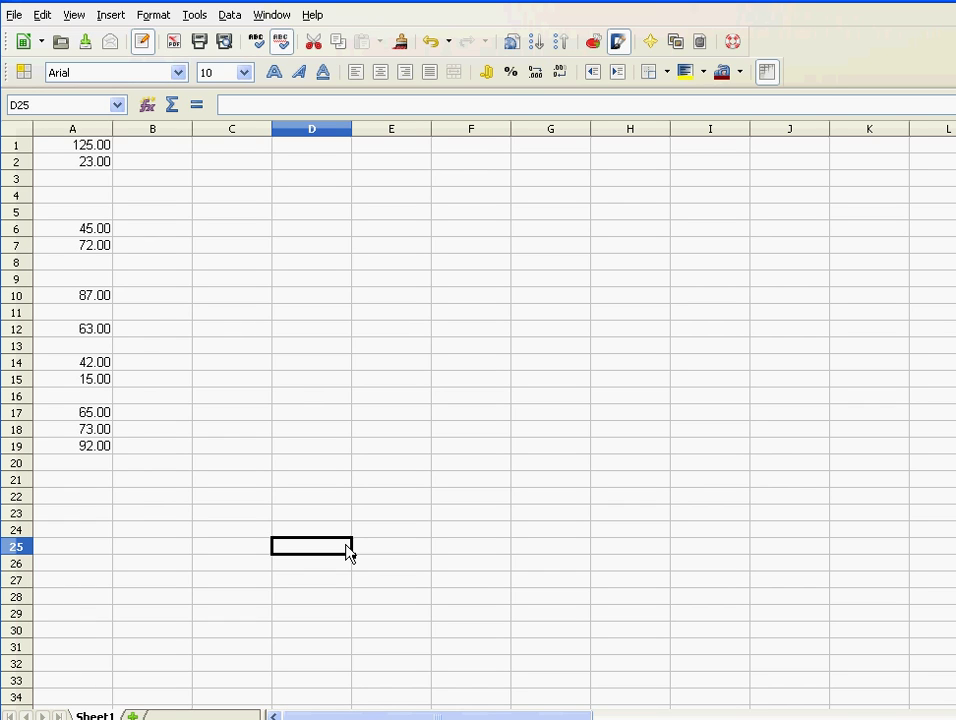